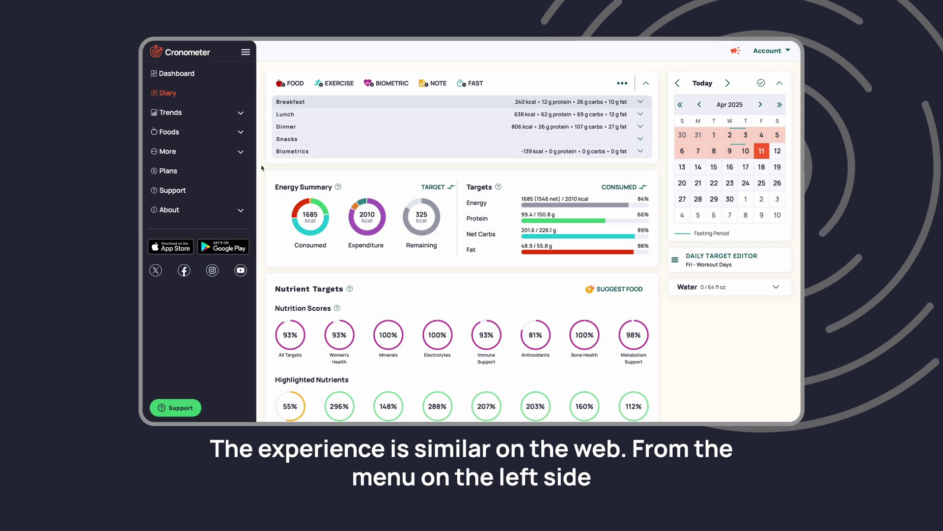
- Open Targets + Profile from the More menu and check the 69 kg maintain weight goal
click(239, 151)
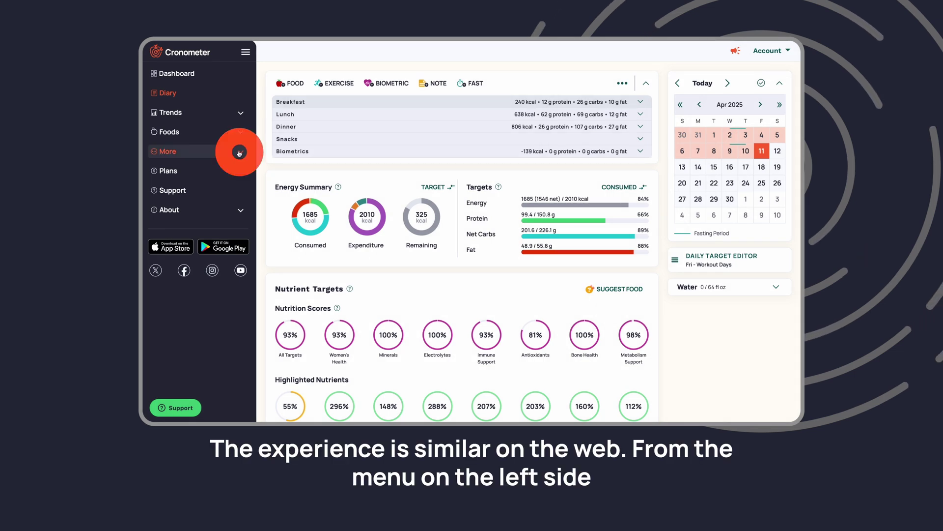
click(200, 168)
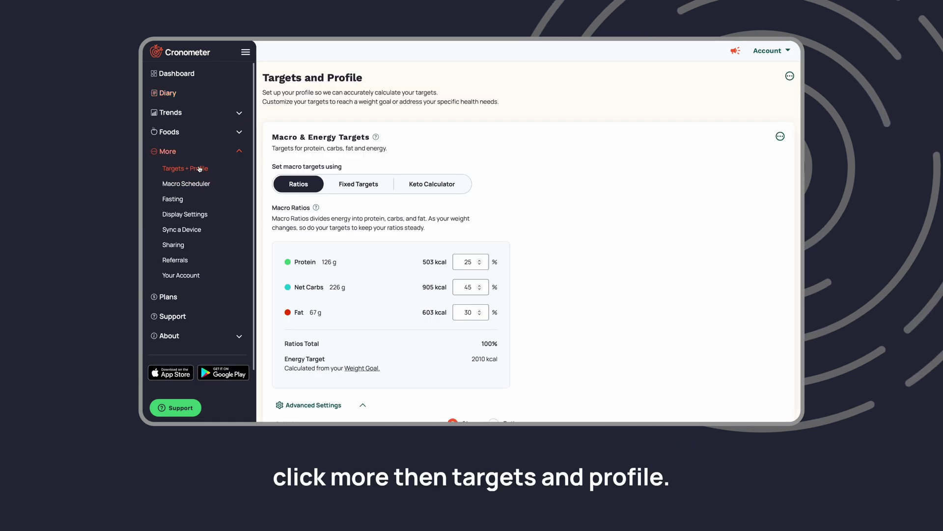
scroll(558, 167, down, 5)
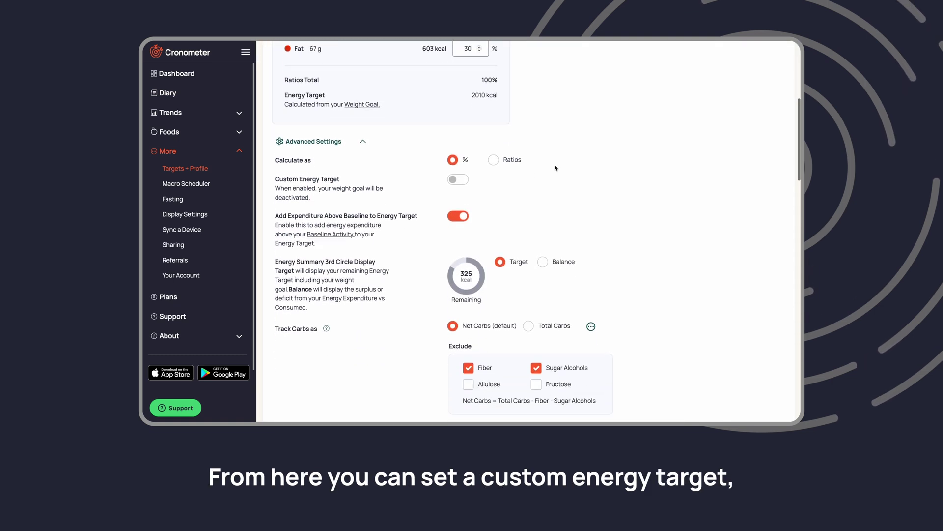
click(458, 179)
scroll(617, 218, down, 2)
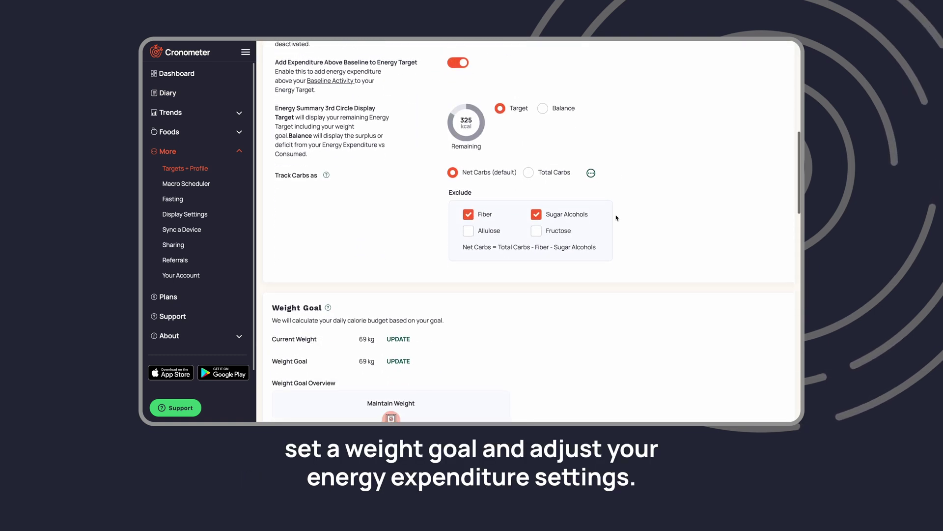
scroll(617, 218, down, 3)
scroll(616, 217, down, 1)
scroll(616, 217, down, 1)
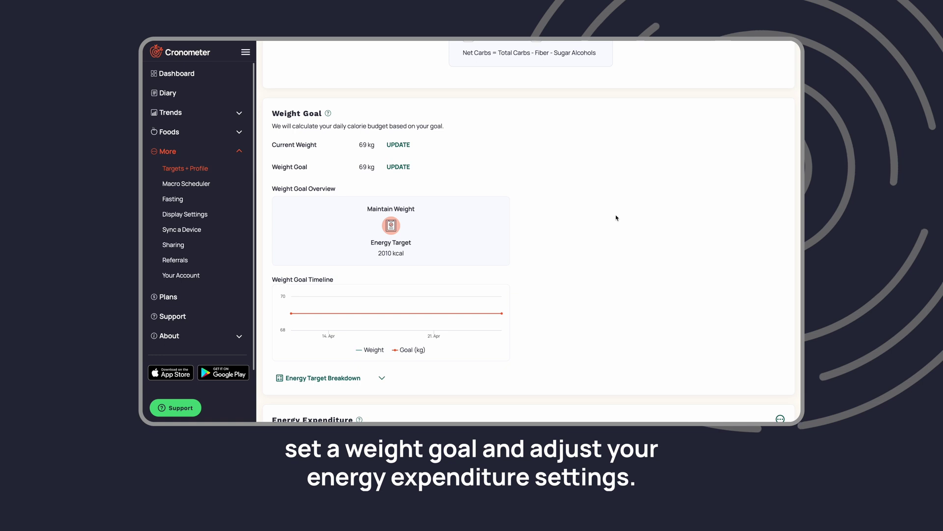